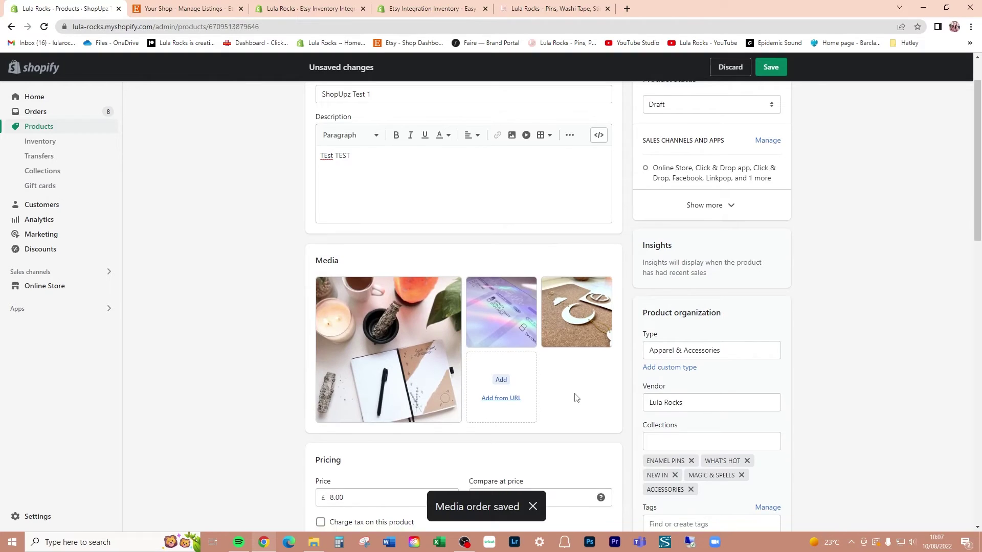
Step: Set the product's price to £20.00 and clear its compare-at price
double_click(337, 249)
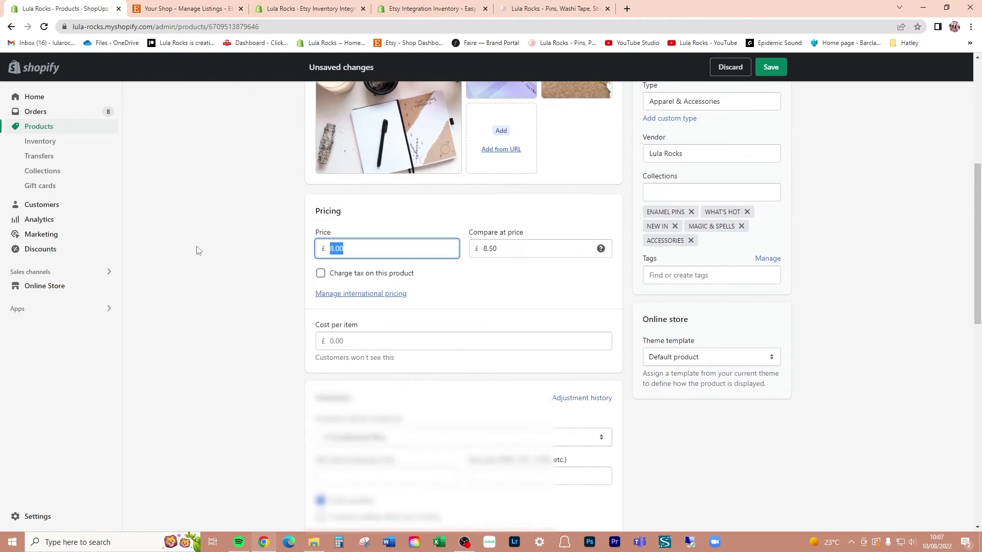
key("Tab")
key("BackSpace")
key("shift+Tab")
type("20")
left_click(457, 379)
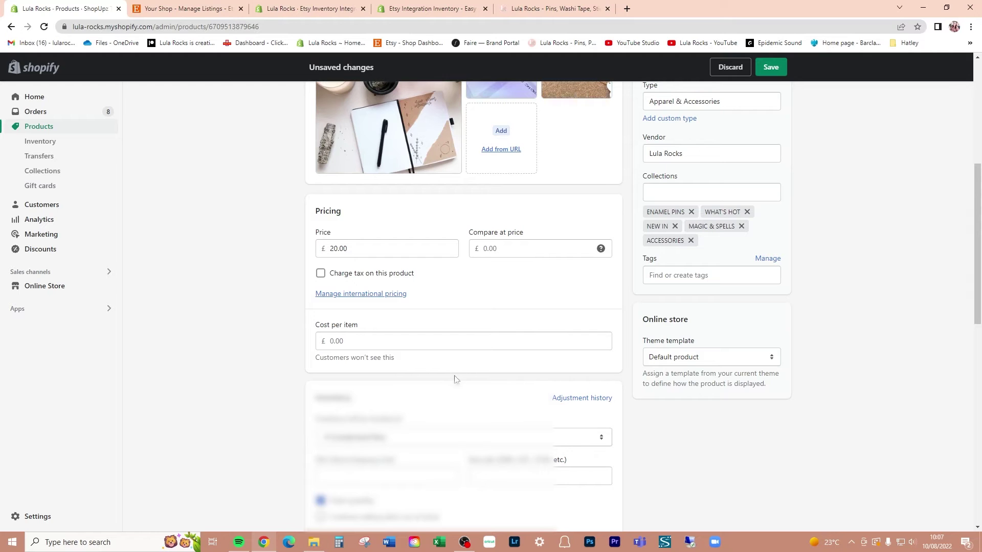
Step: Remove all the product's collections and enter the SKU TS1TEST01
left_click(691, 212)
left_click(690, 211)
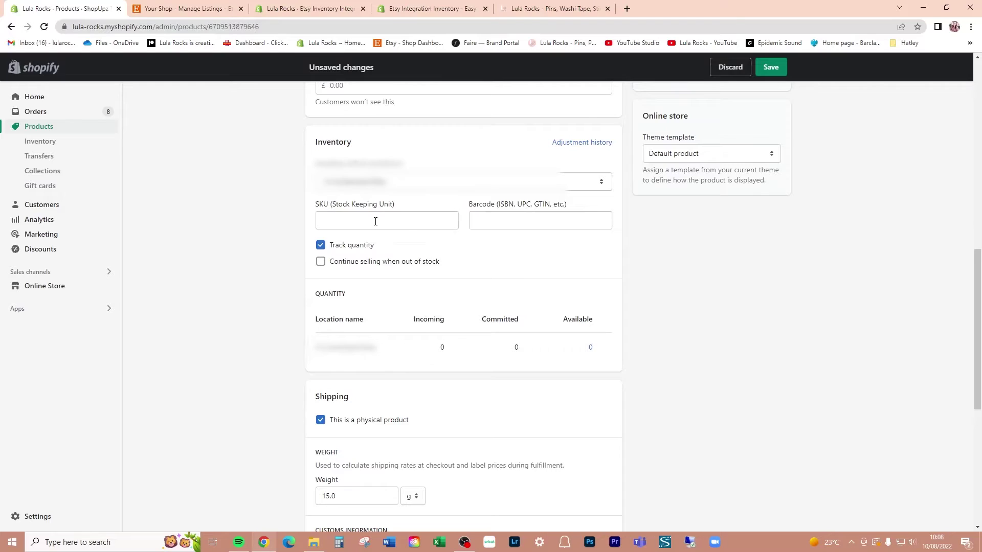
left_click(384, 223)
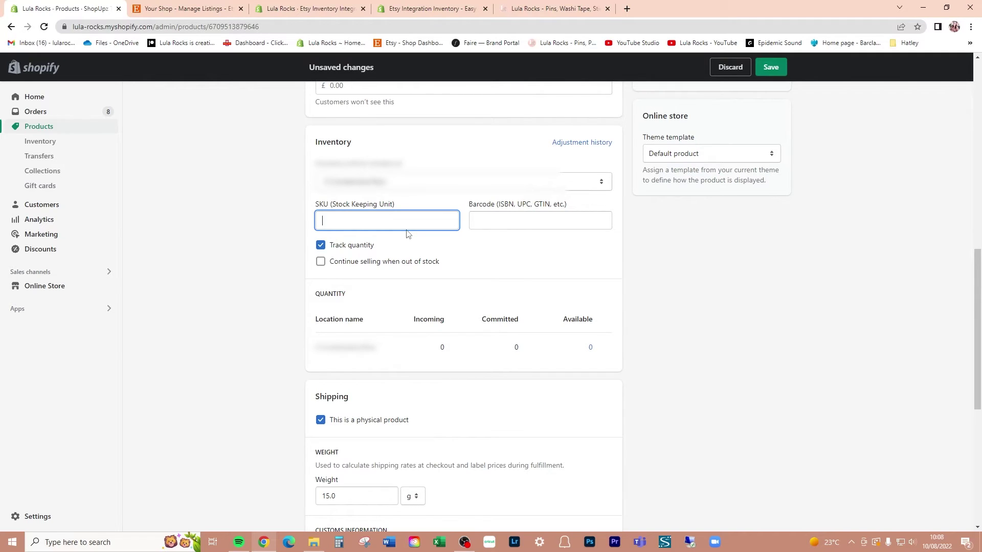
type("TS")
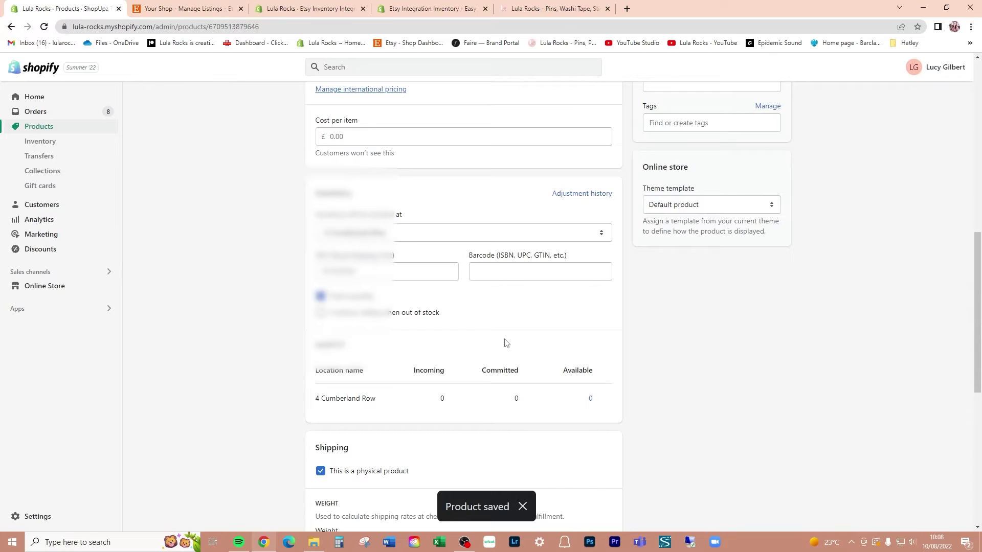
Step: Set the product's available inventory quantity to 10 and save the adjustment
scroll(562, 379, "down", 1)
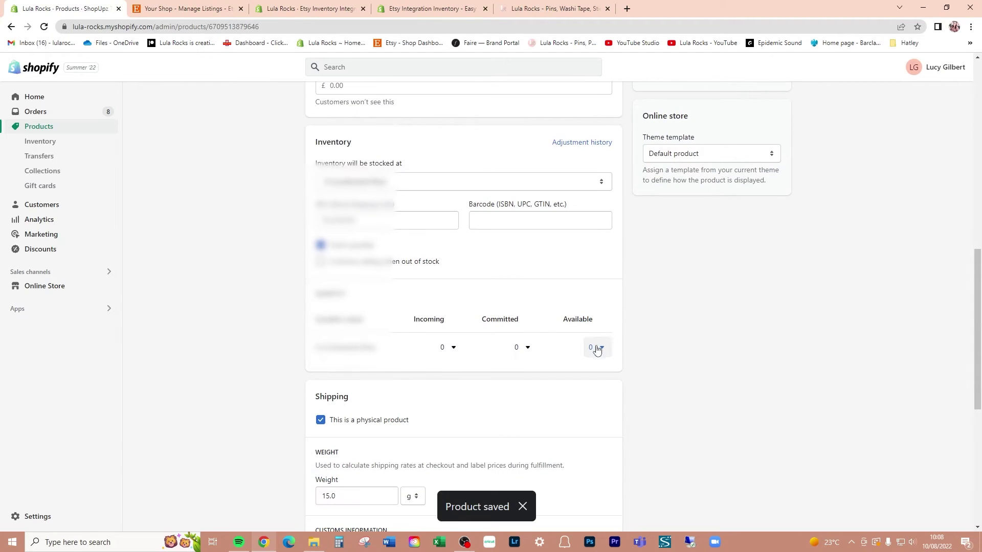
left_click(591, 348)
left_click(565, 394)
type("10")
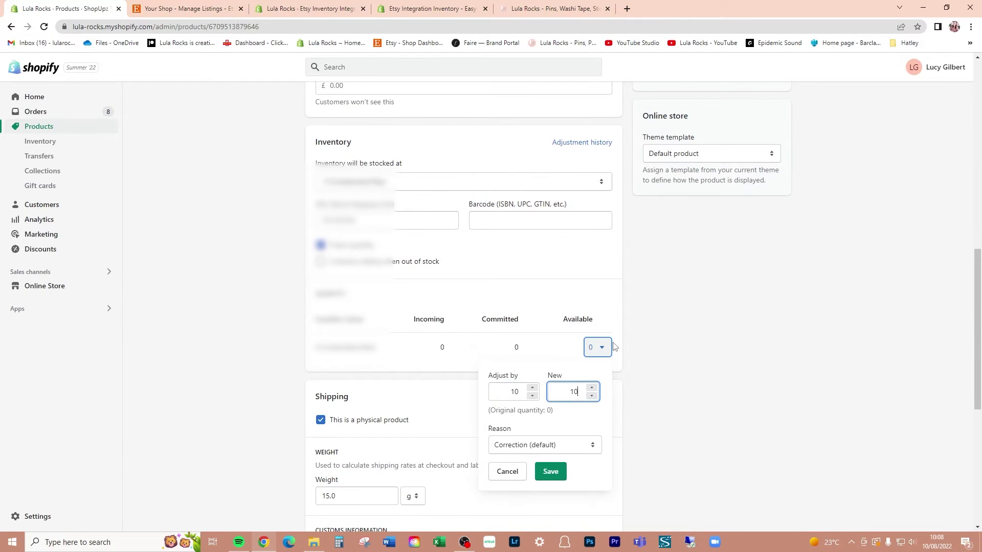
left_click(557, 473)
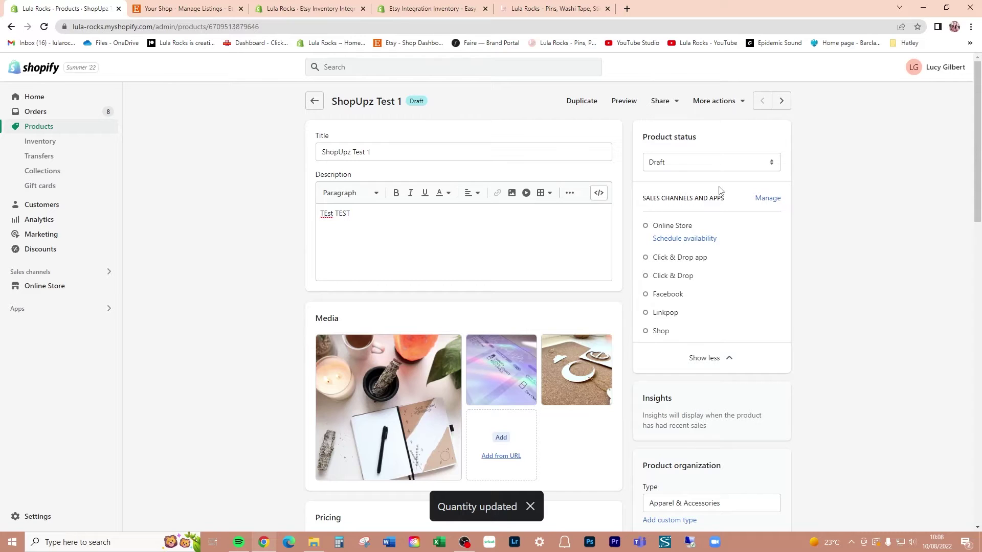
Step: Save the product with its status set to Active and preview its page in the online store
left_click(701, 169)
left_click(698, 162)
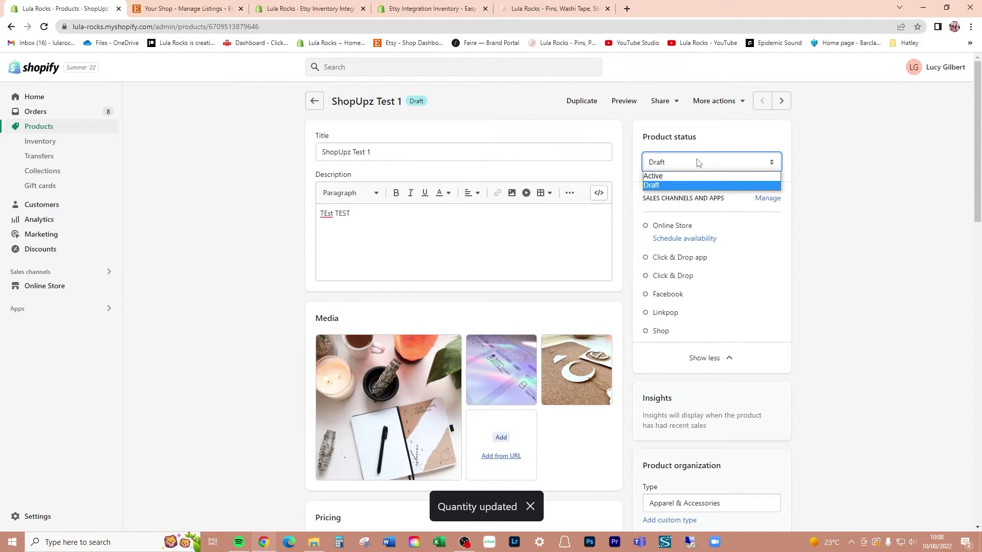
left_click(698, 176)
left_click(772, 71)
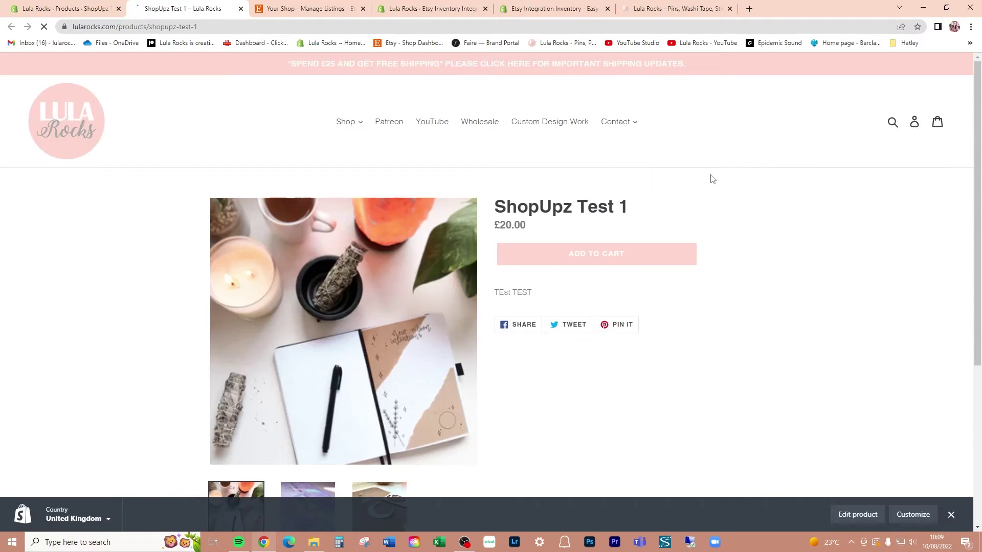
left_click(951, 516)
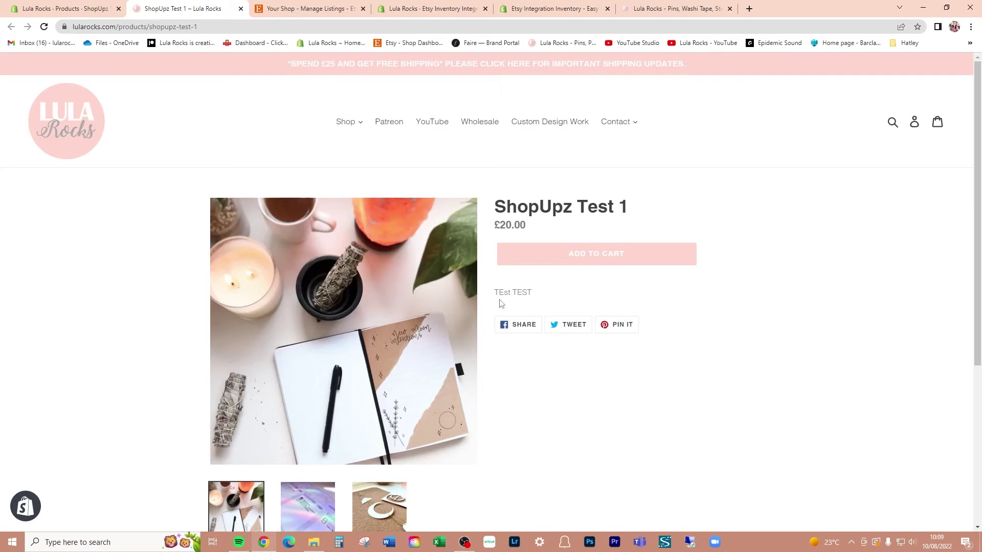
scroll(561, 440, "down", 2)
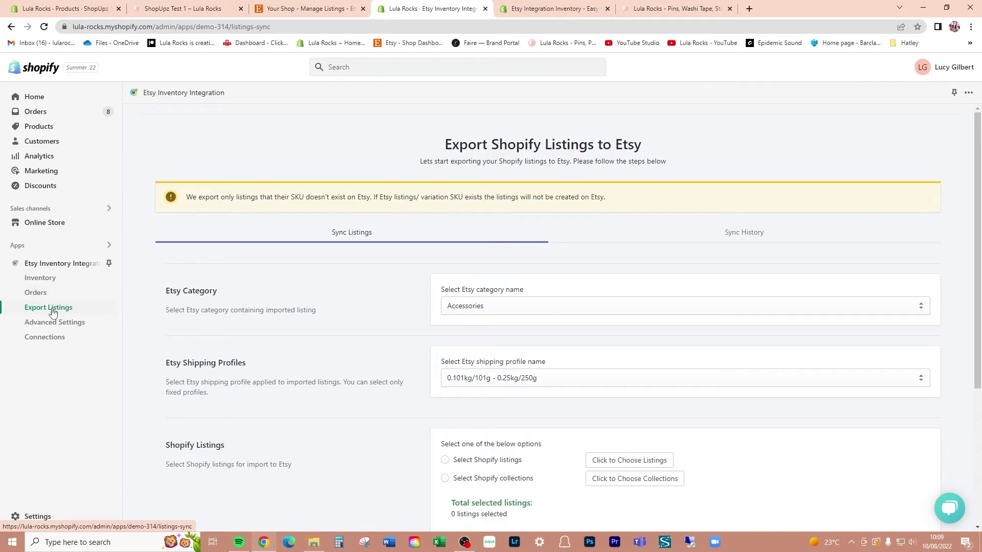
Step: Keep Accessories as the Etsy category for the export and choose the shipping profile "Up to 0.1kg/100g"
left_click(496, 307)
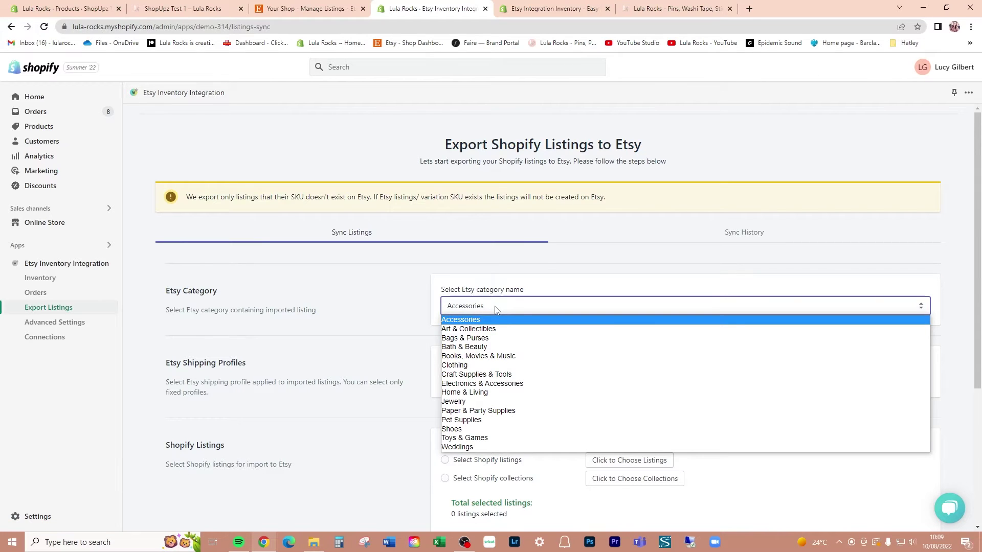
left_click(496, 309)
left_click(496, 309)
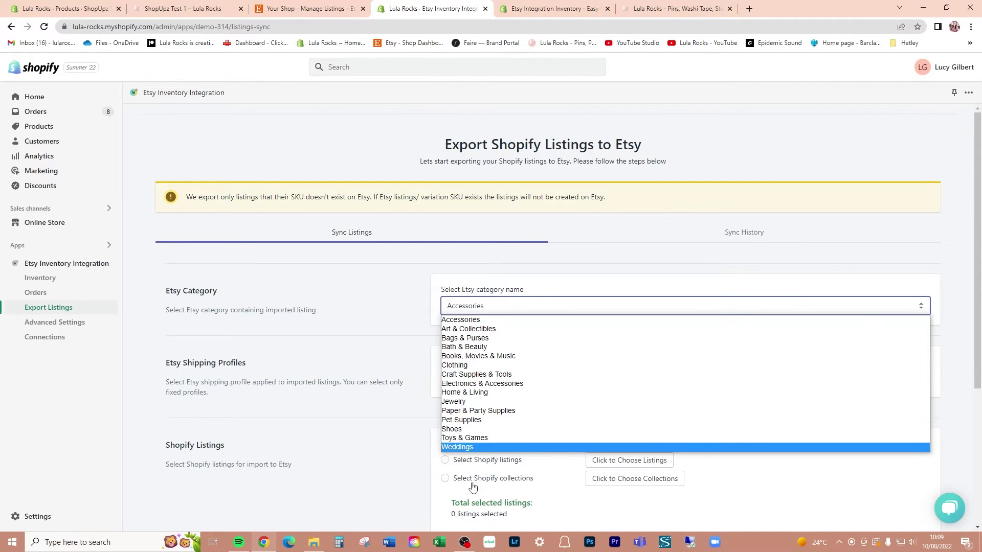
left_click(572, 283)
left_click(559, 377)
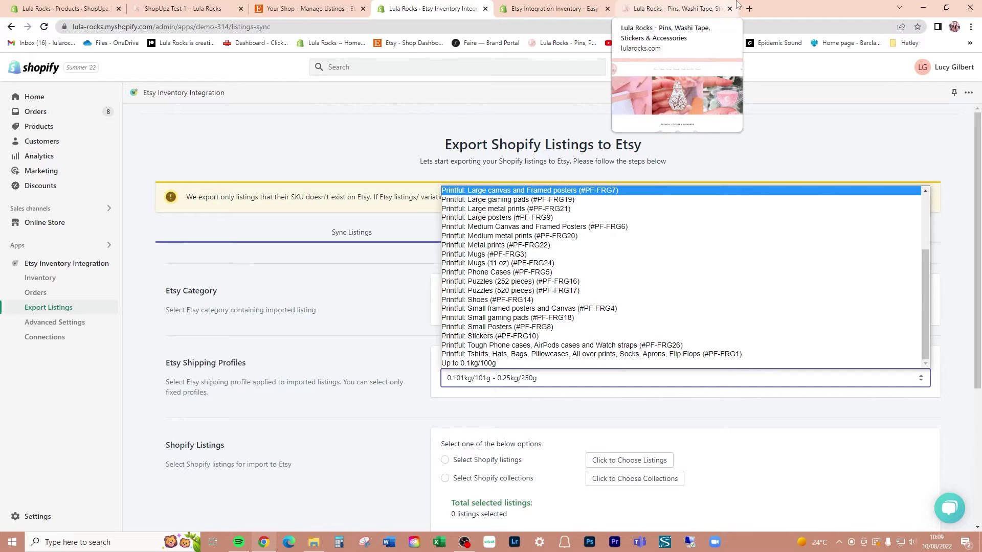
left_click(495, 363)
Step: Search the Shopify listings for SHOPUPZ and add ShopUpz Test 1 to the export
scroll(581, 240, "down", 5)
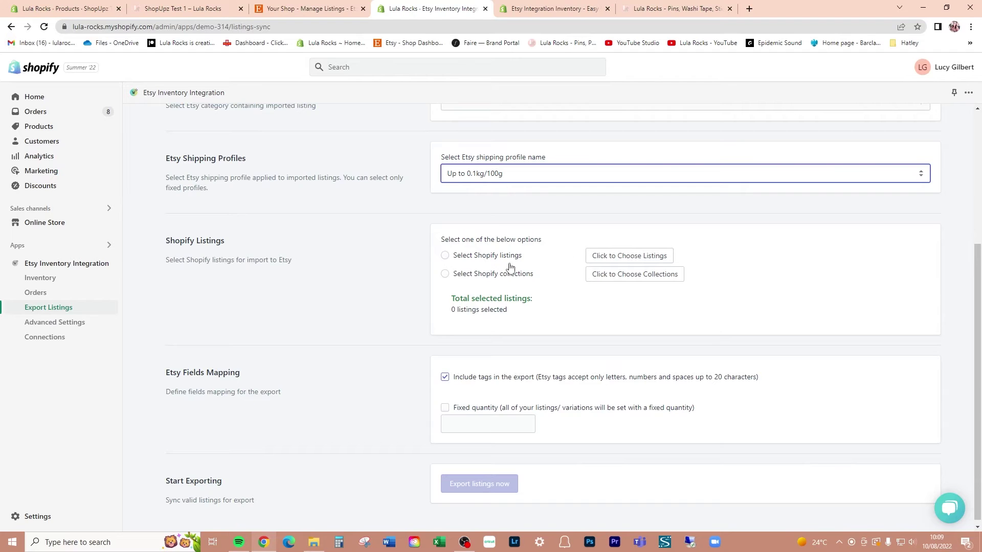
left_click(607, 256)
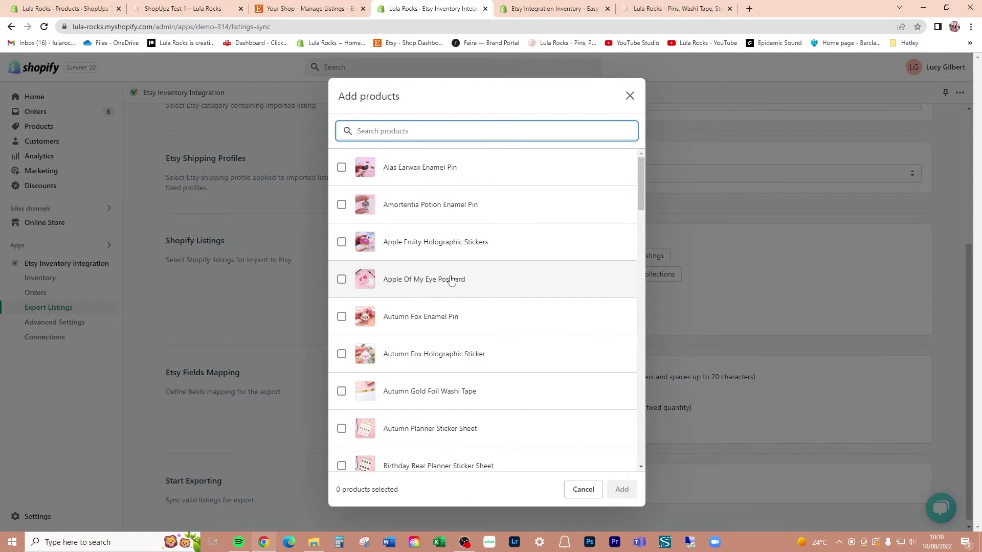
type("SHOPUPZ")
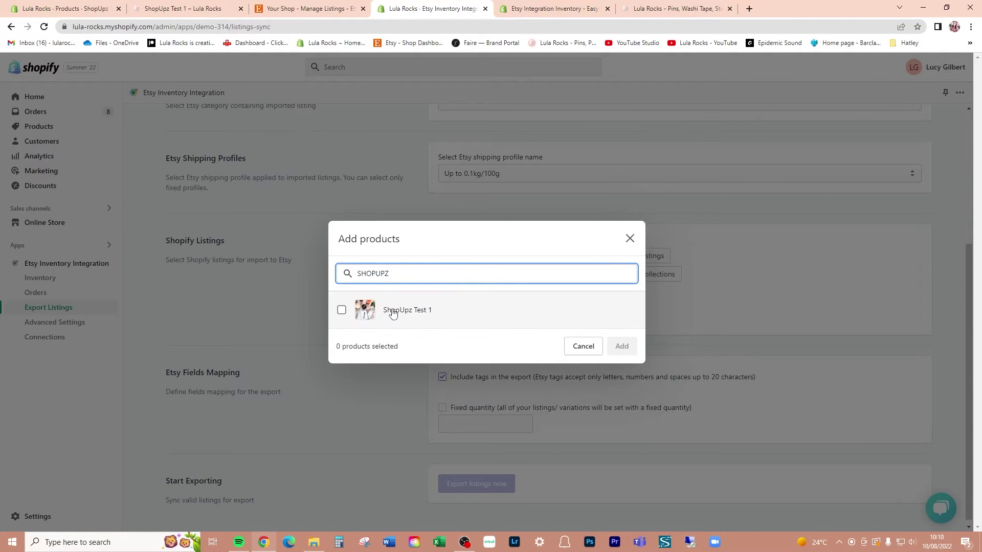
left_click(391, 309)
left_click(621, 346)
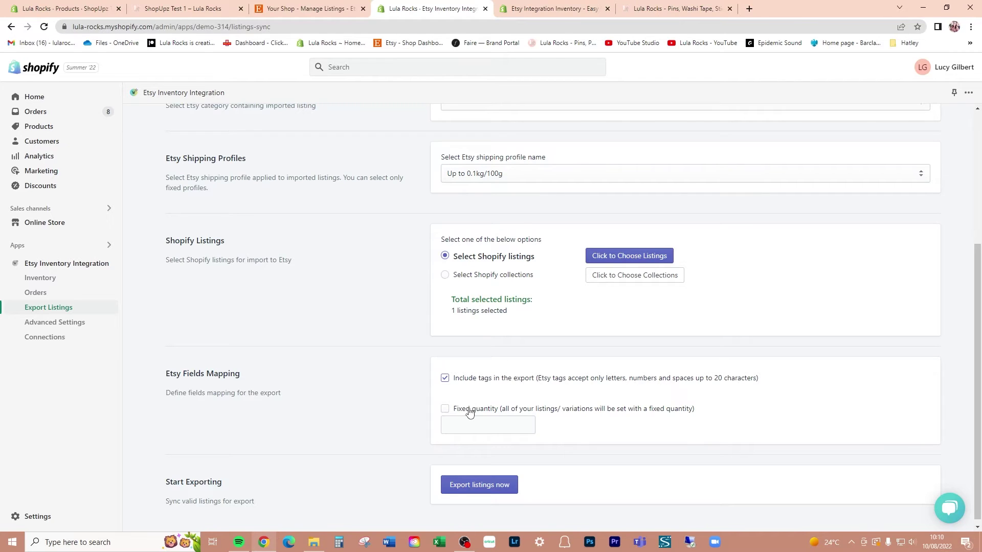
Step: Export the selected listing to Etsy and open the export results
scroll(483, 368, "down", 1)
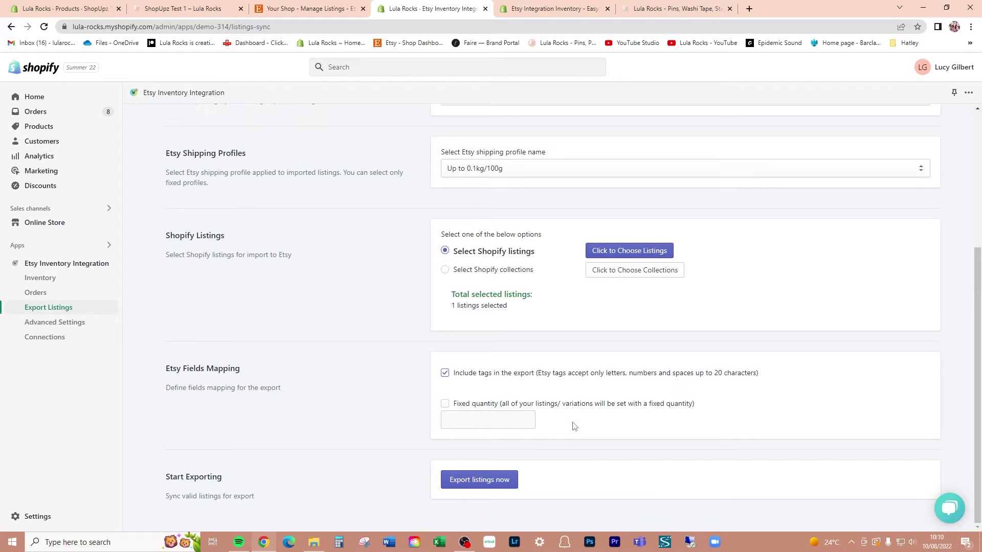
left_click(488, 482)
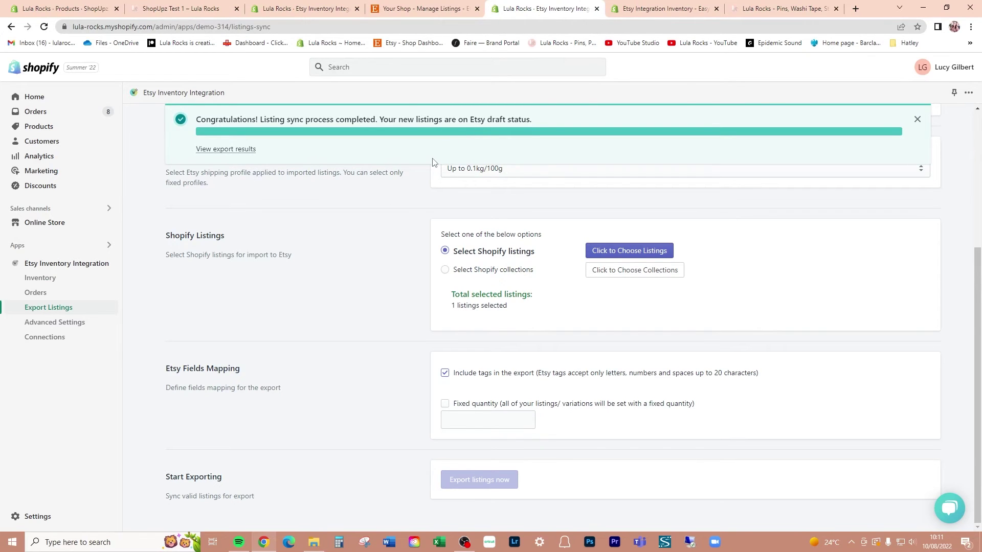
left_click(239, 150)
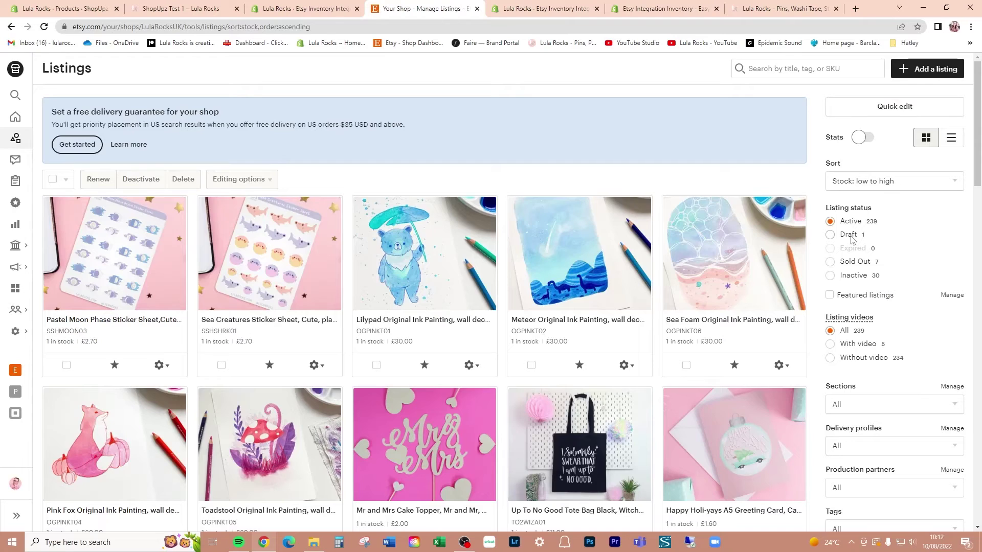
Step: Filter the Etsy shop listings by Draft status and open the ShopUpz Test 1 listing for editing
left_click(849, 236)
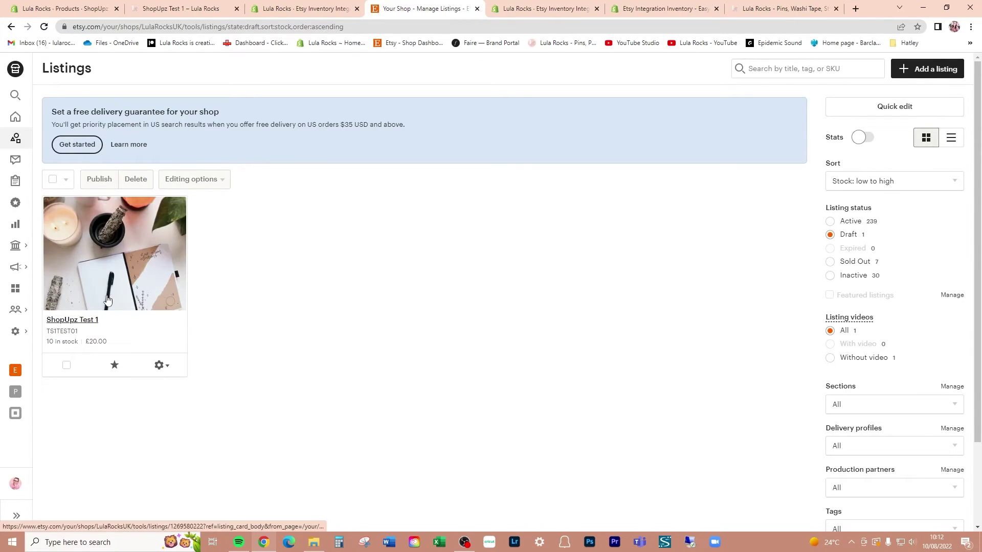
left_click(108, 274)
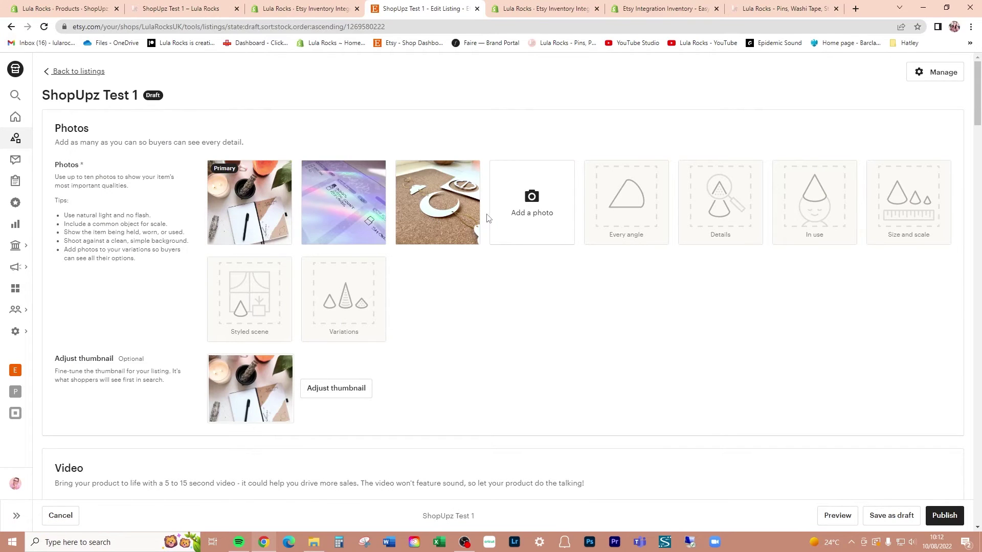
Step: Describe the listing as a finished product made in 2020 - 2022
scroll(630, 300, "down", 10)
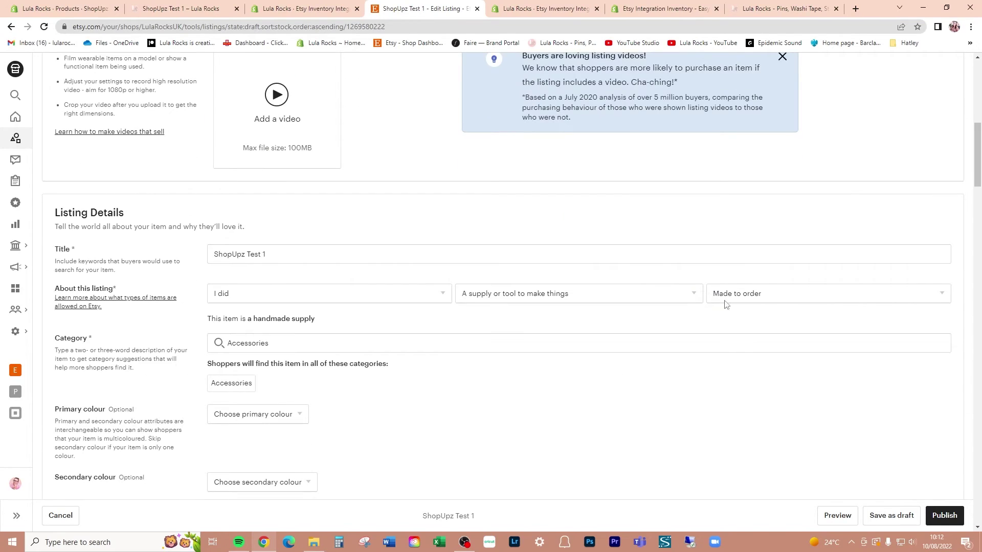
left_click(754, 296)
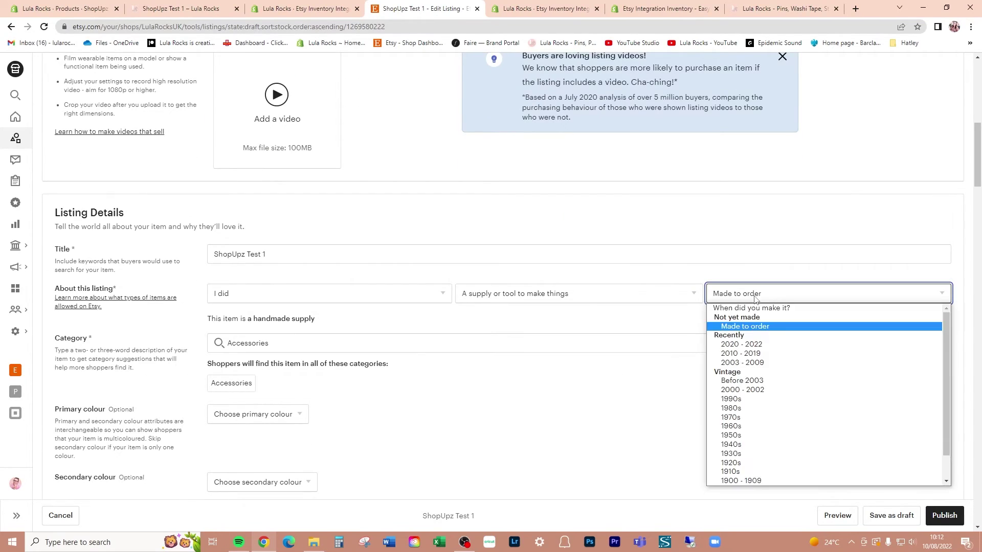
left_click(746, 344)
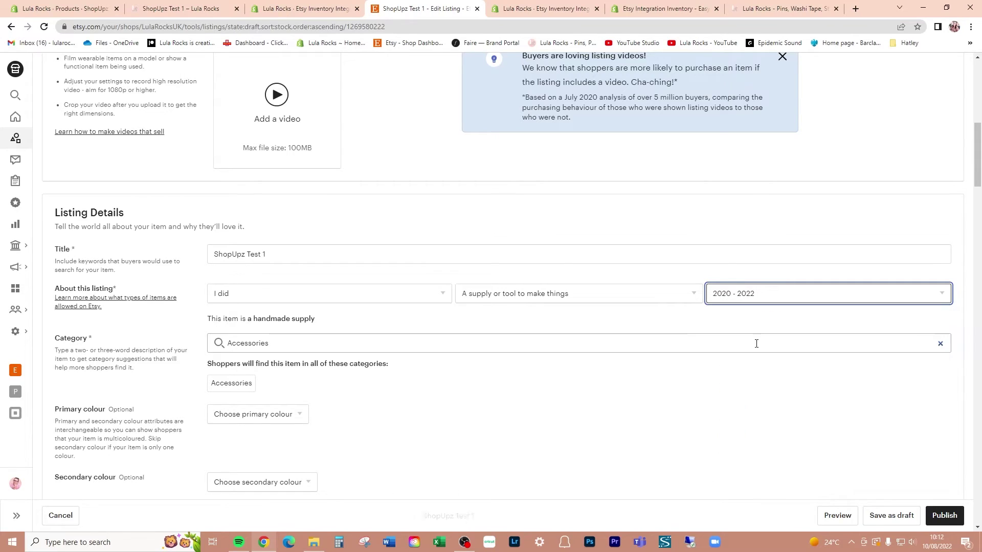
left_click(556, 294)
left_click(503, 327)
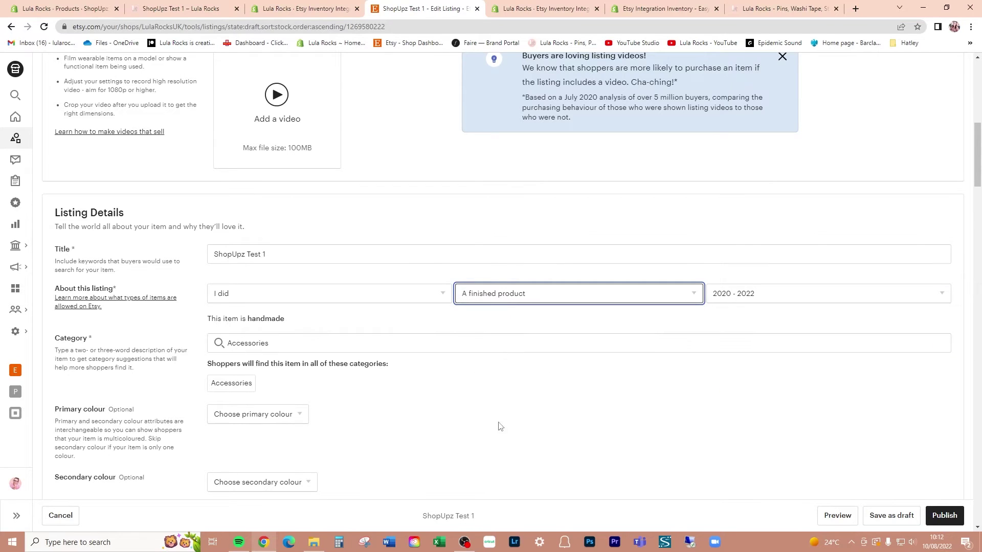
Step: Set the listing's category to Pins & Pinback Buttons and its primary colour to Clear
left_click(346, 343)
left_click(389, 376)
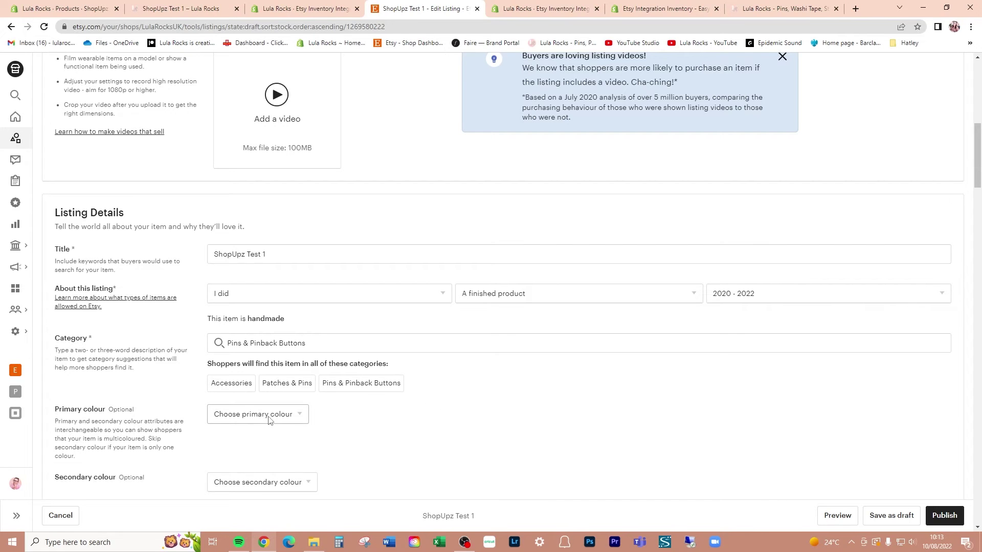
scroll(268, 414, "down", 3)
left_click(259, 261)
left_click(249, 338)
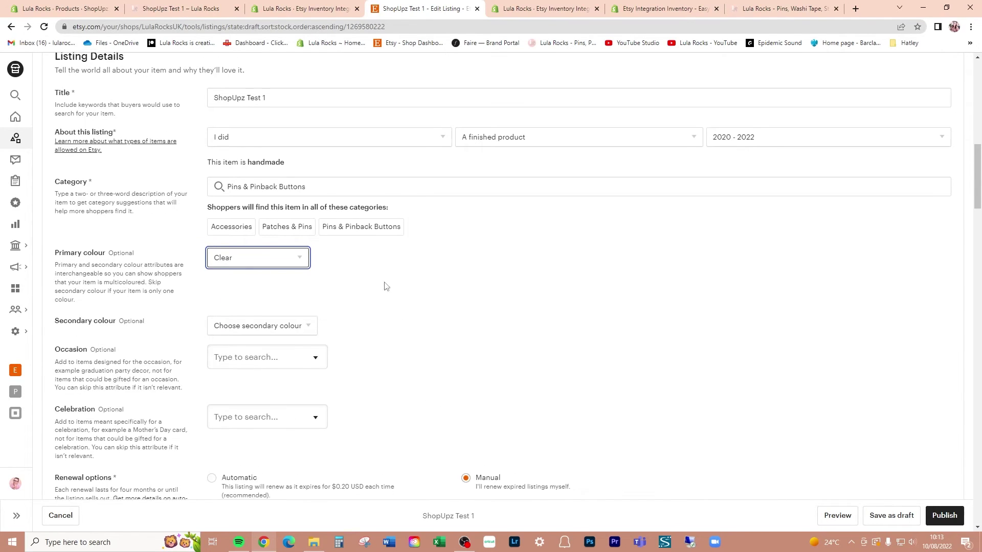
scroll(307, 281, "down", 1)
left_click(279, 310)
left_click(475, 293)
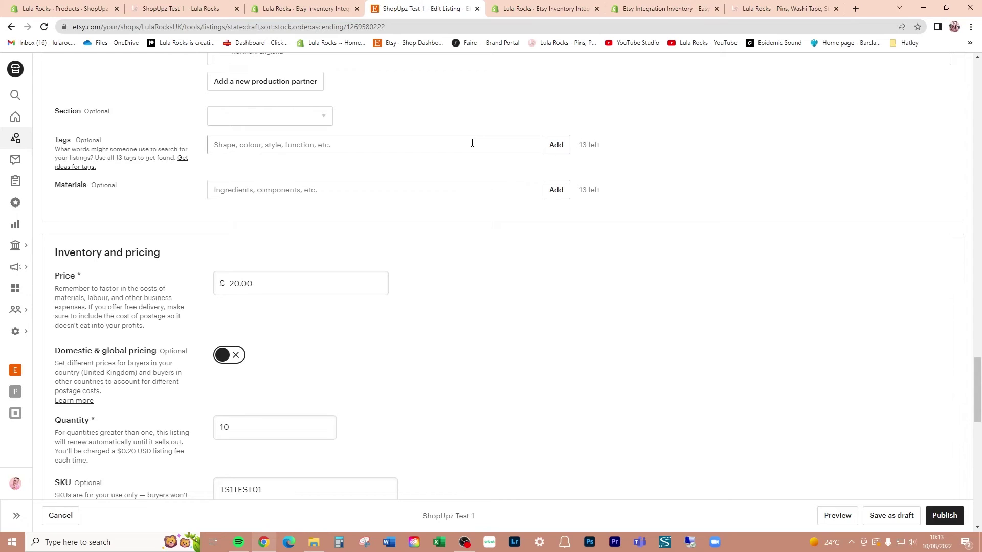
Step: Begin a tag entry for the Etsy listing
left_click(472, 143)
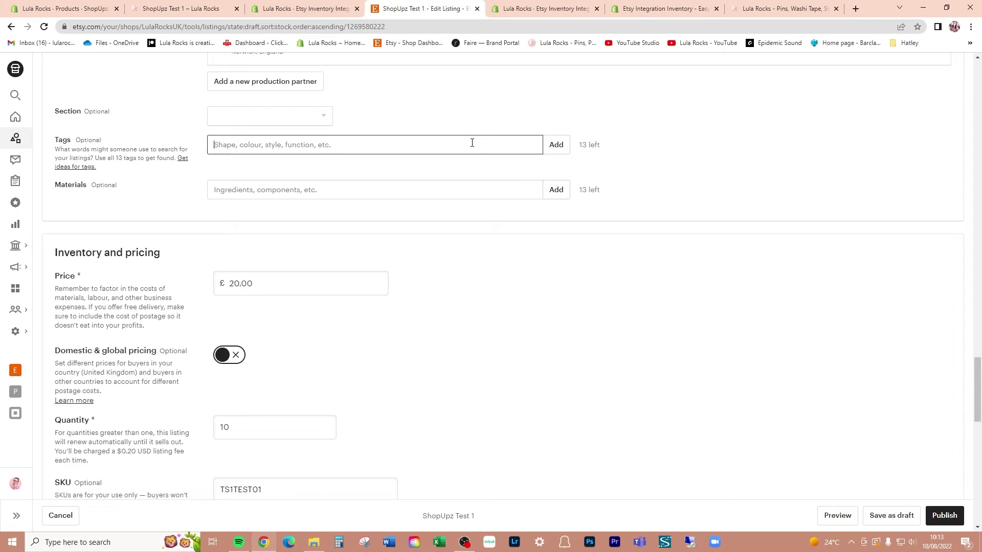